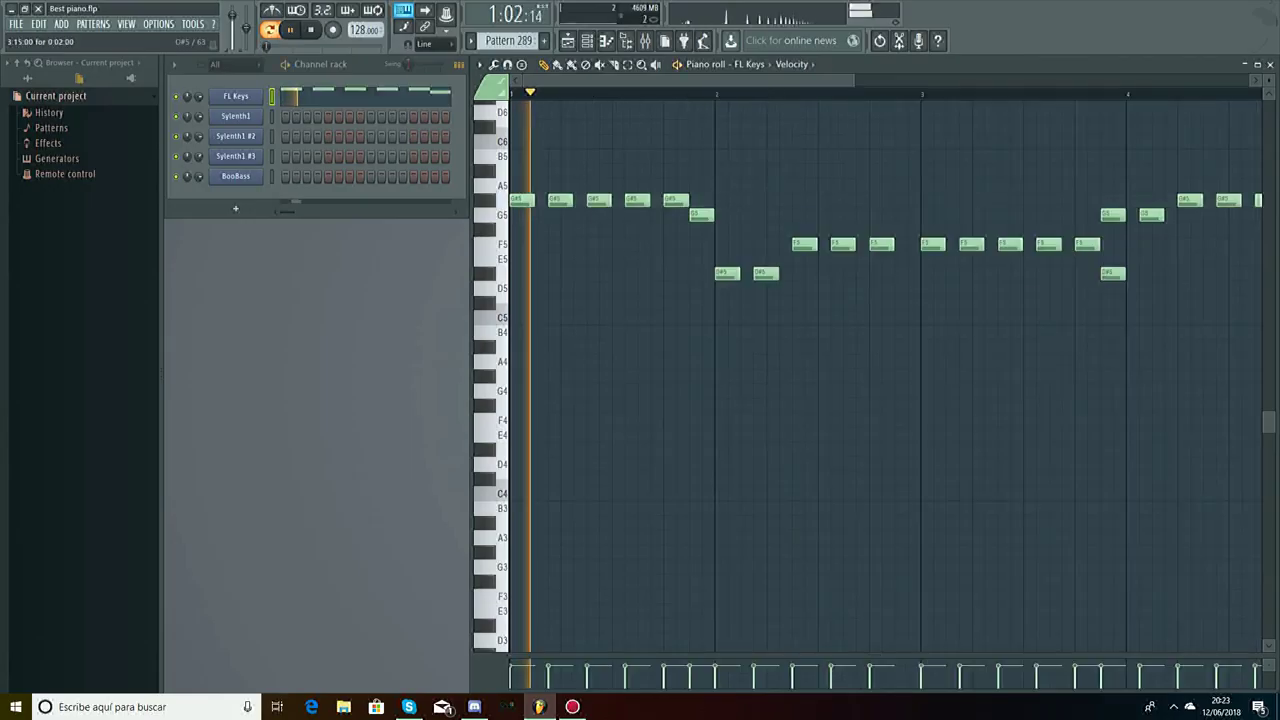
- Shift the closing G5 and G#5 melody notes so they start on bar 4, and stop the playback
{"action": "left_click_drag", "start_coordinate": [1020, 164], "coordinate": [1202, 238]}
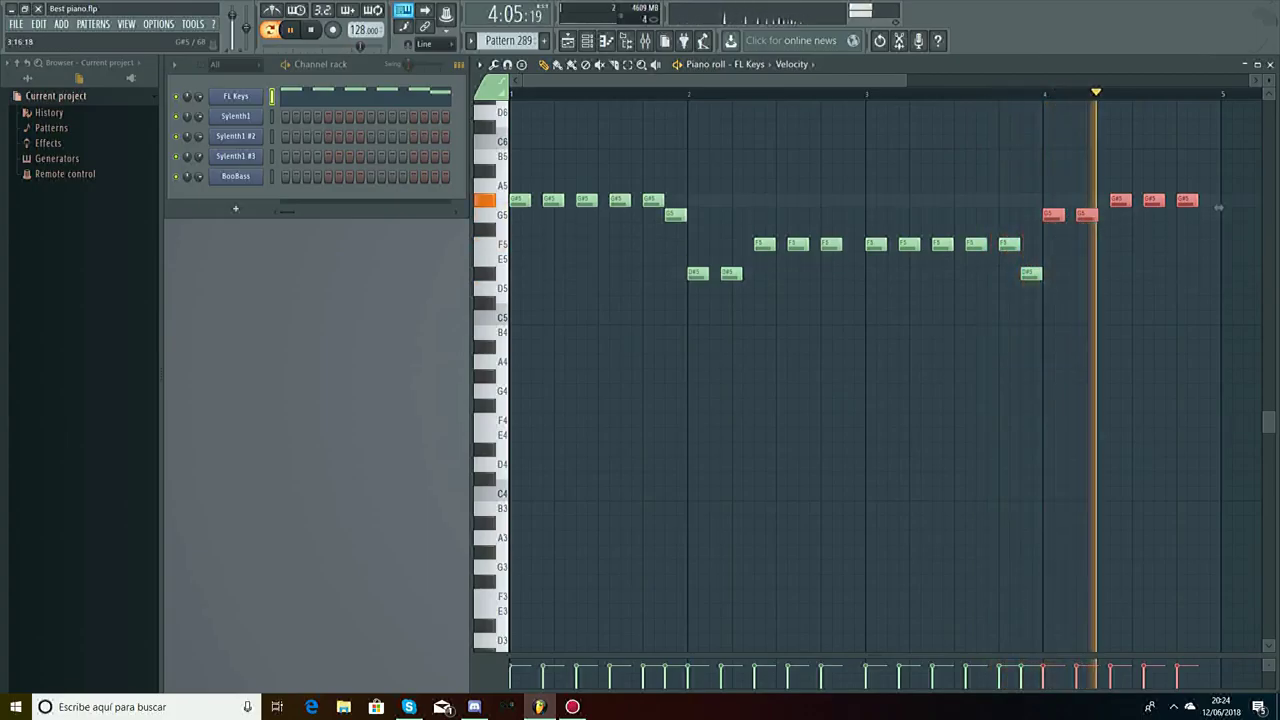
{"action": "key", "text": "ctrl+d"}
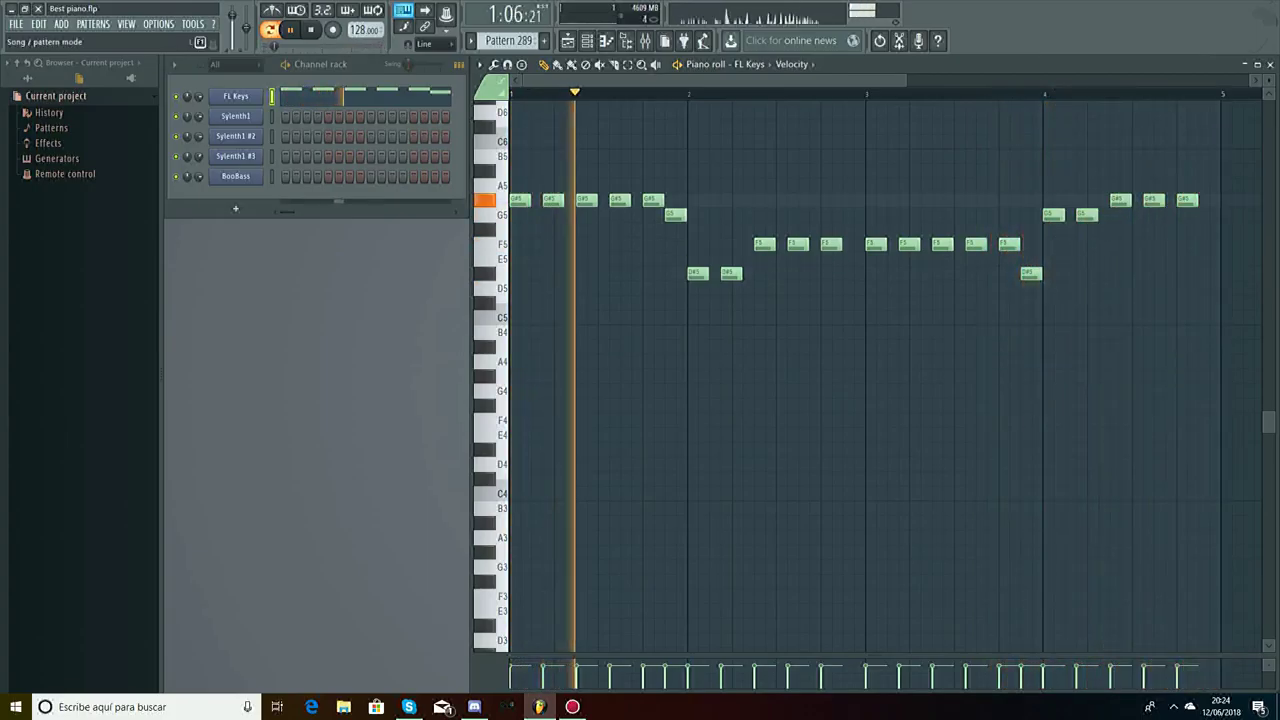
{"action": "key", "text": "space"}
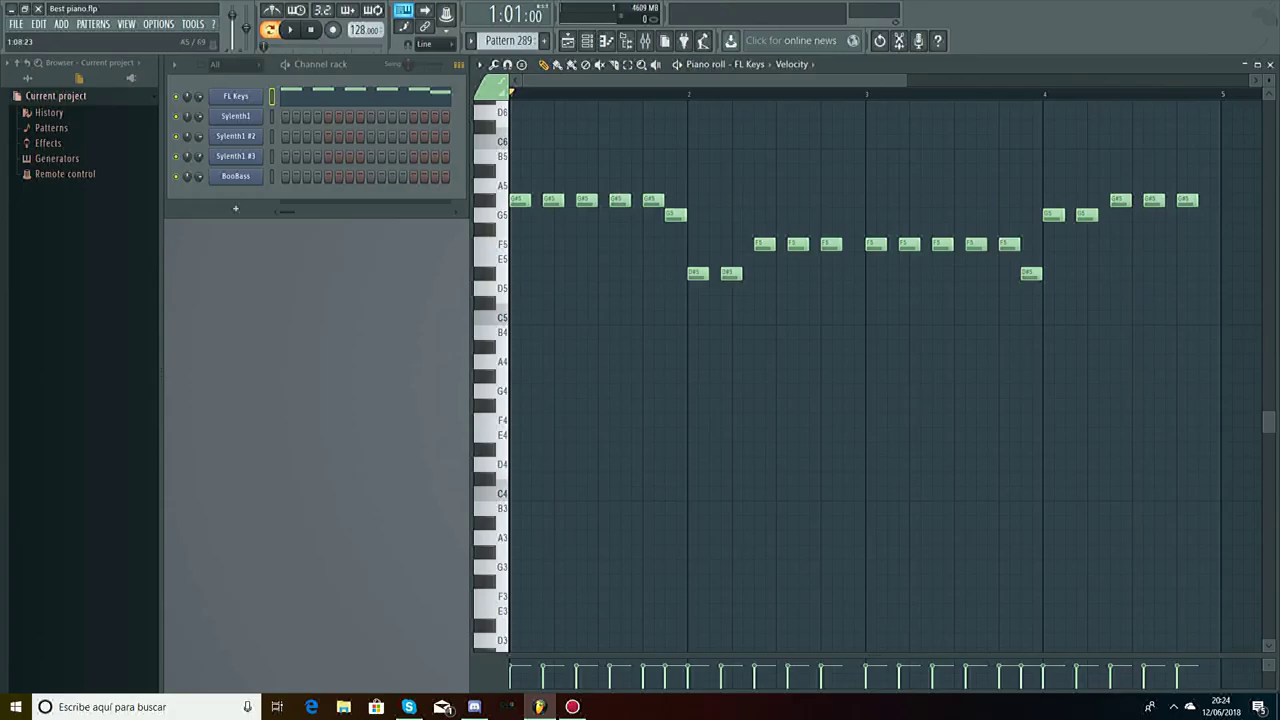
- Add a second voice below the melody with matching rhythm: six C5 notes in bar 1 and two A#4 notes starting bar 2
{"action": "scroll", "coordinate": [634, 186], "scroll_direction": "down", "scroll_amount": 2}
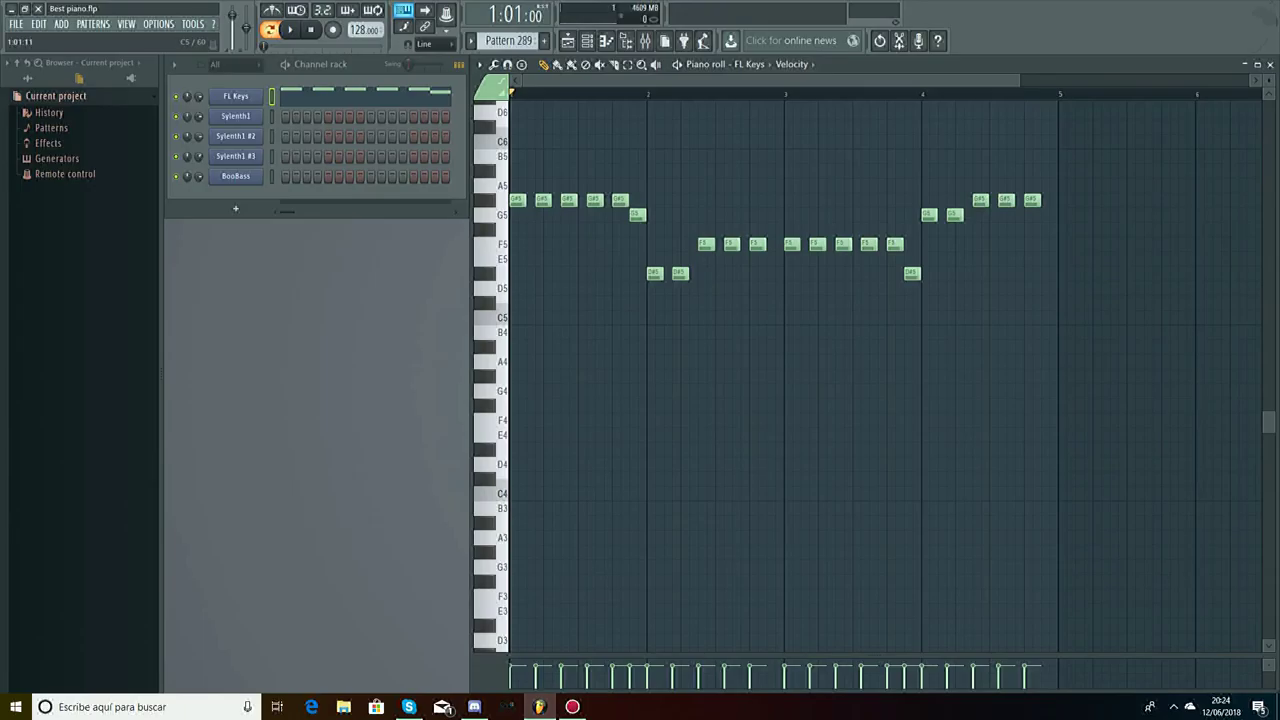
{"action": "scroll", "coordinate": [885, 375], "scroll_direction": "up", "scroll_amount": 3}
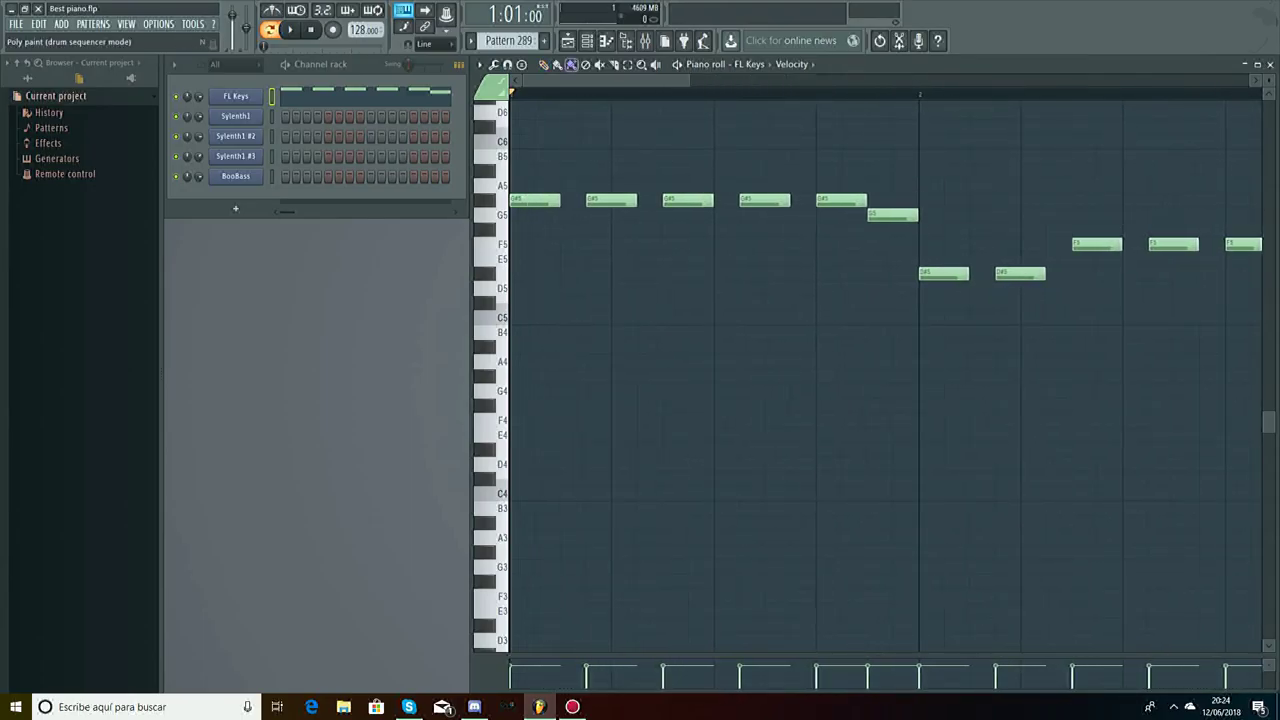
{"action": "left_click", "coordinate": [516, 318]}
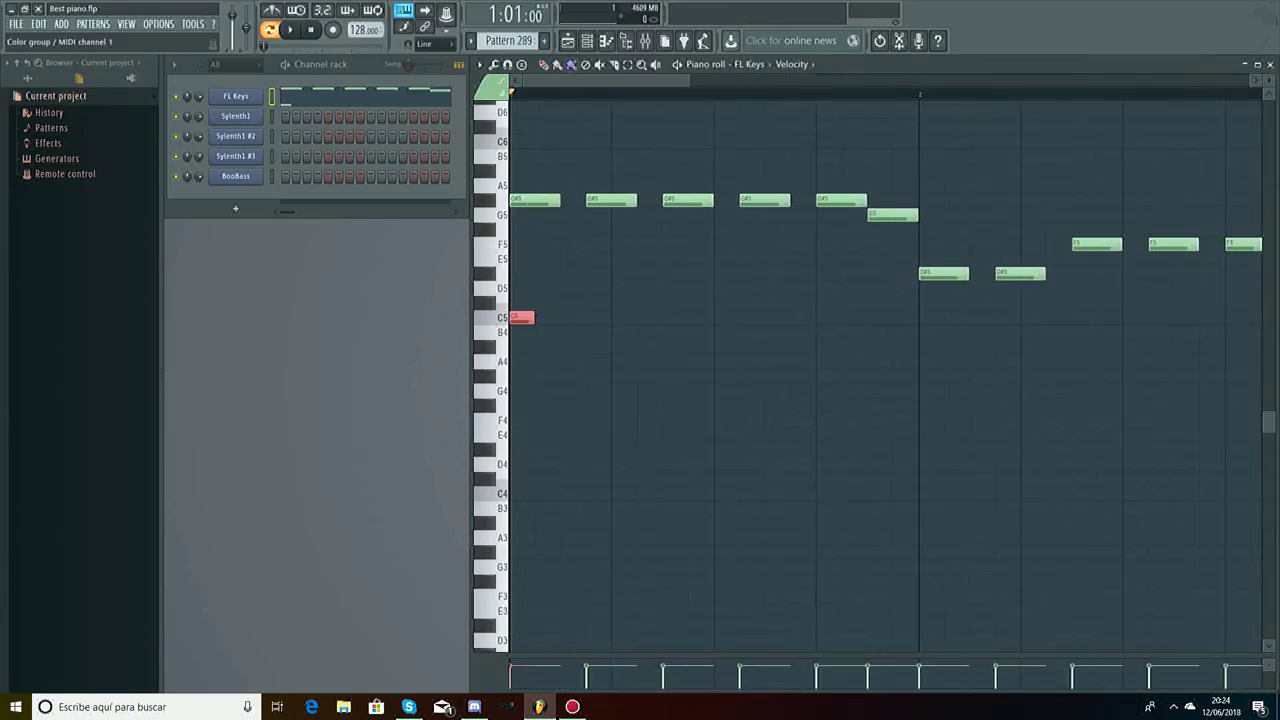
{"action": "mouse_move", "coordinate": [516, 318]}
{"action": "left_mouse_down"}
{"action": "mouse_move", "coordinate": [841, 318]}
{"action": "mouse_move", "coordinate": [945, 375]}
{"action": "mouse_move", "coordinate": [945, 361]}
{"action": "mouse_move", "coordinate": [1020, 346]}
{"action": "left_mouse_up"}
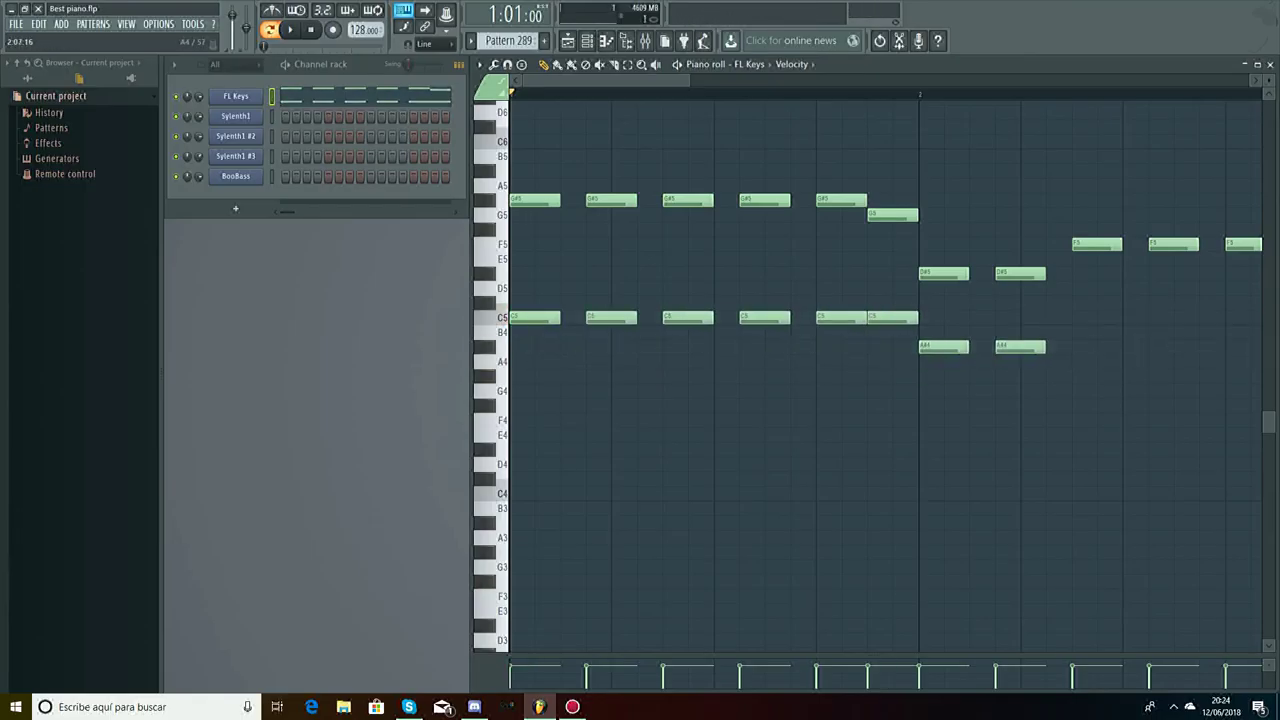
- Continue the second voice with G#4 notes through bars 2 and 3, and two A#4 and three C5 notes in bar 4
{"action": "scroll", "coordinate": [1020, 346], "scroll_direction": "down", "scroll_amount": 2}
{"action": "scroll", "coordinate": [1020, 346], "scroll_direction": "down", "scroll_amount": 1}
{"action": "mouse_move", "coordinate": [740, 375]}
{"action": "left_mouse_down"}
{"action": "mouse_move", "coordinate": [959, 376]}
{"action": "mouse_move", "coordinate": [999, 346]}
{"action": "mouse_move", "coordinate": [1120, 318]}
{"action": "left_mouse_up"}
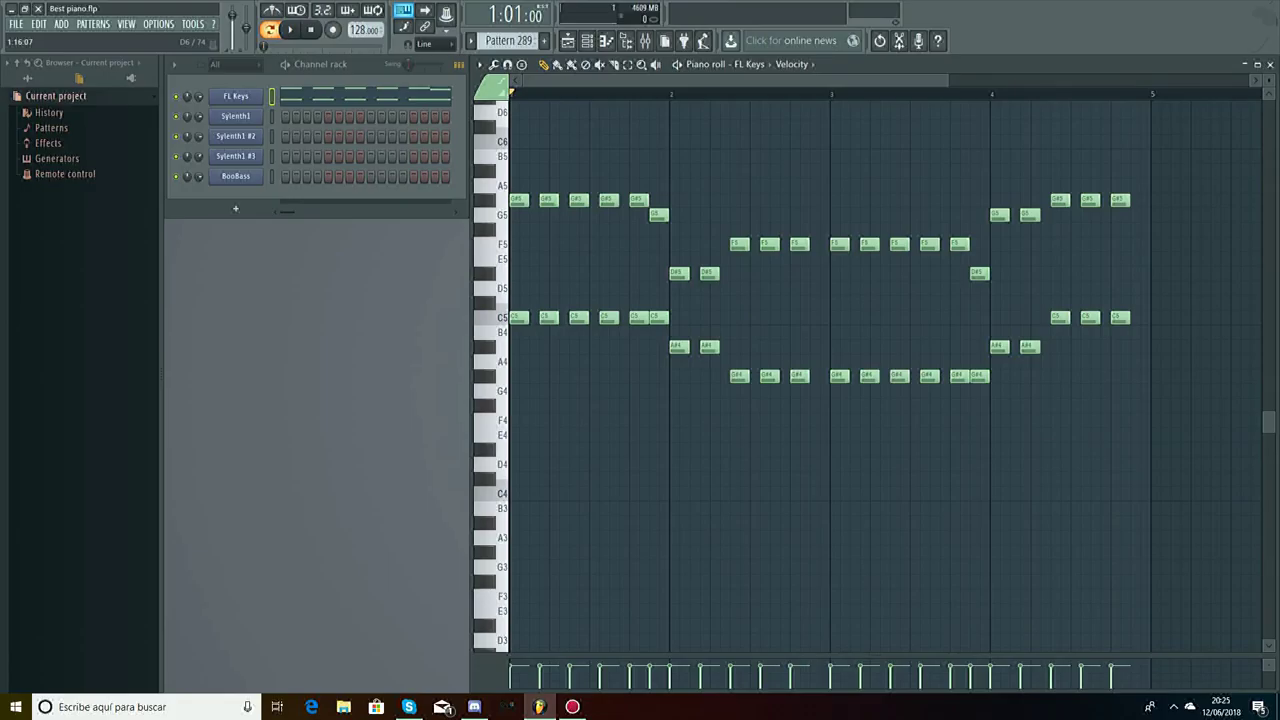
- Duplicate the whole second voice seven semitones lower as F4, D#4 and C#4 notes, and play the pattern
{"action": "left_click_drag", "start_coordinate": [1166, 297], "coordinate": [505, 440]}
{"action": "left_click_drag", "start_coordinate": [1151, 347], "coordinate": [1160, 347]}
{"action": "key", "text": "ctrl+z"}
{"action": "scroll", "coordinate": [1151, 442], "scroll_direction": "up", "scroll_amount": 3}
{"action": "left_click_drag", "start_coordinate": [1151, 442], "coordinate": [1151, 486]}
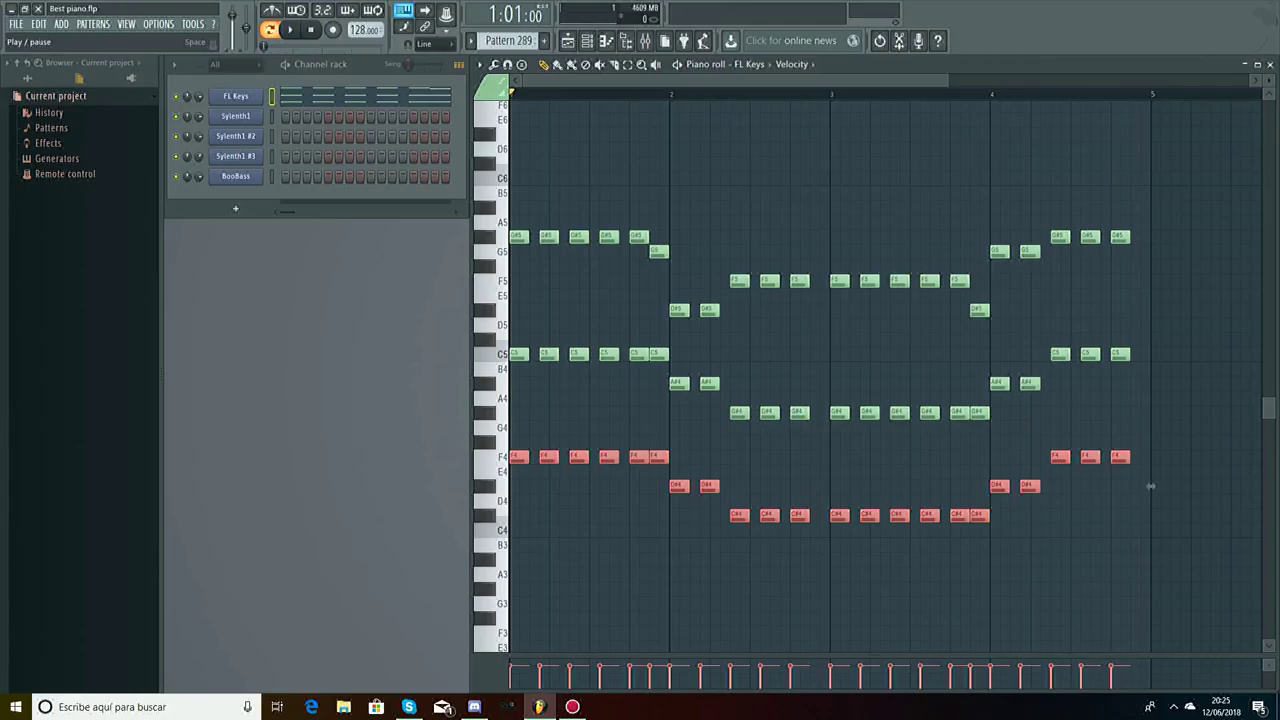
{"action": "key", "text": "space"}
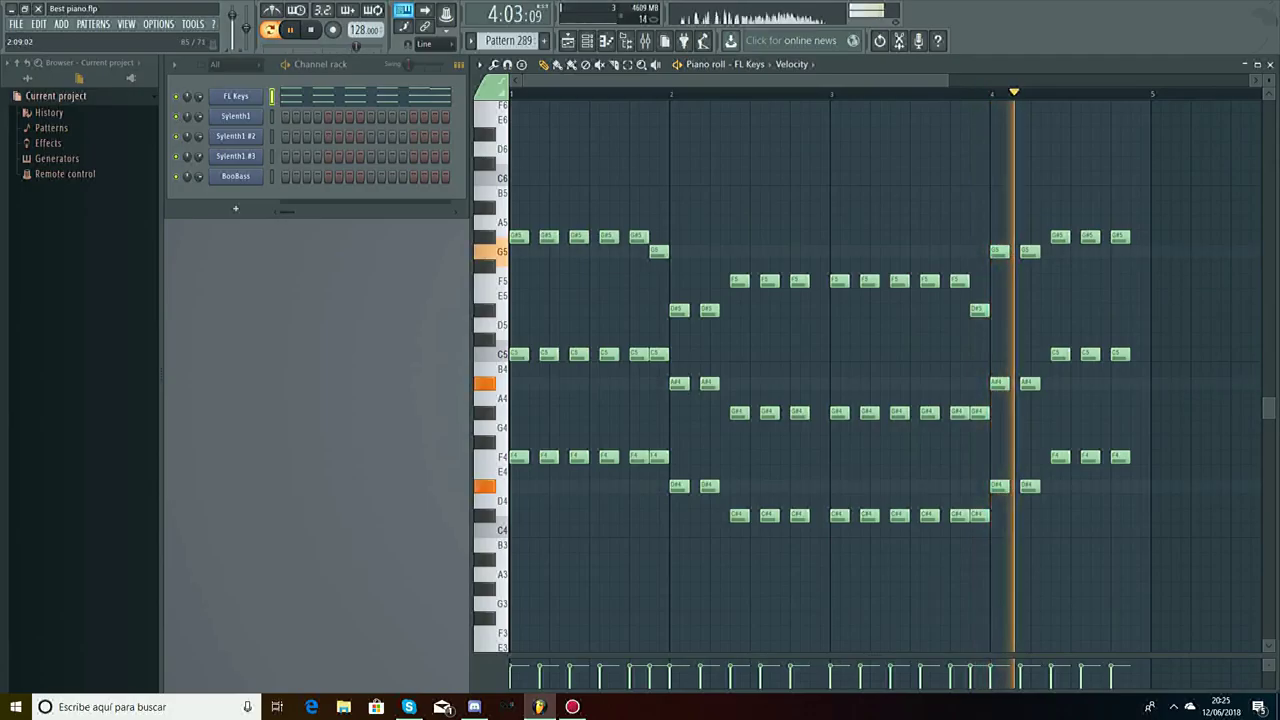
{"action": "key", "text": "space"}
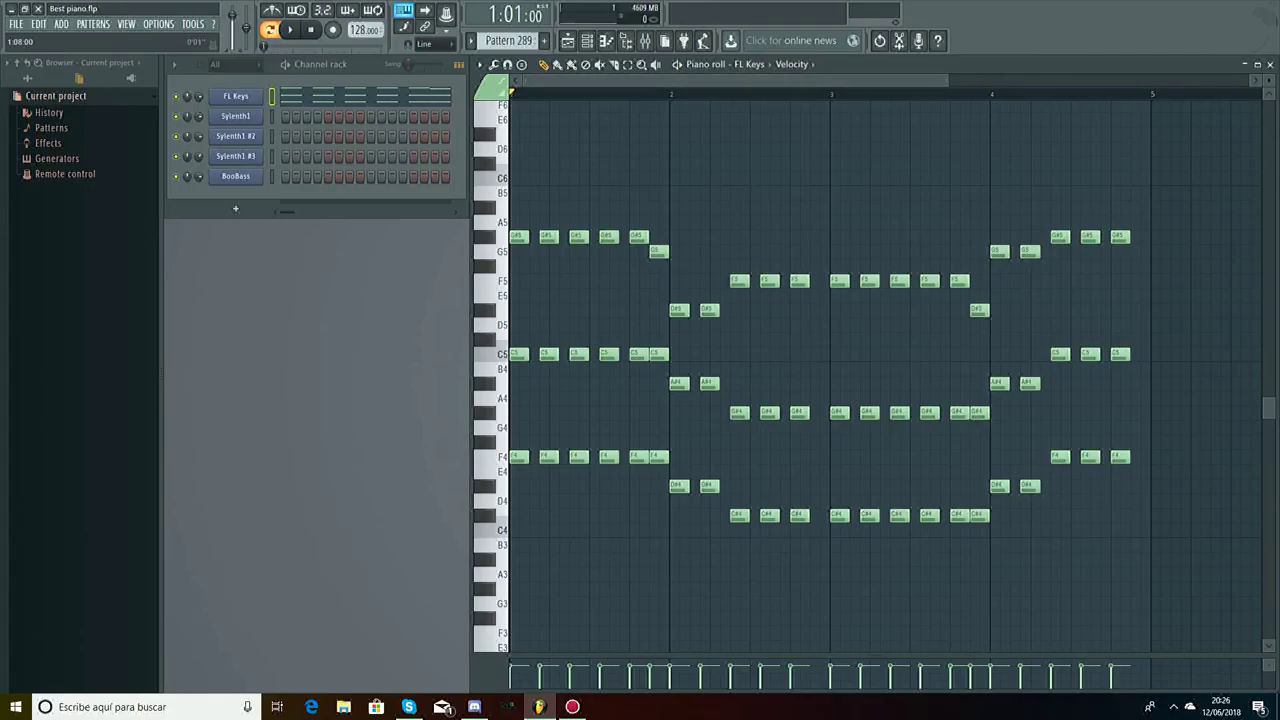
- Duplicate the complete four-bar pattern into bars 5 to 8
{"action": "scroll", "coordinate": [870, 375], "scroll_direction": "right", "scroll_amount": 8}
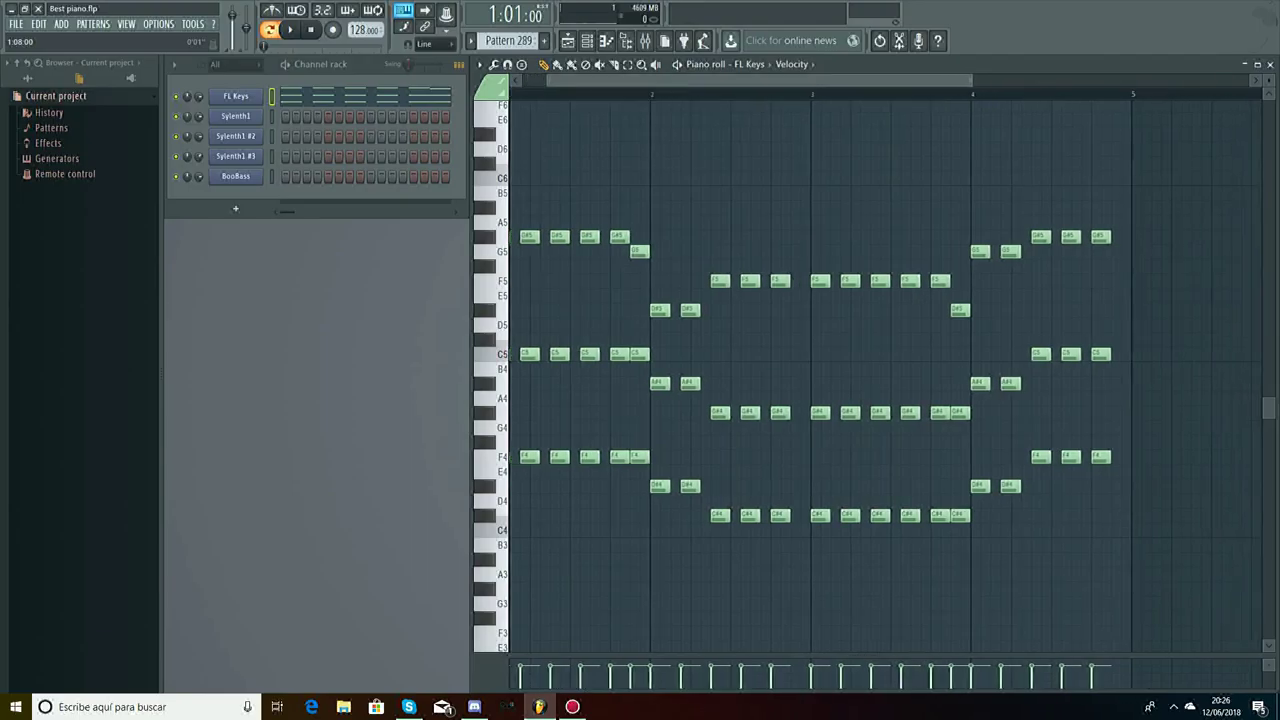
{"action": "scroll", "coordinate": [1163, 371], "scroll_direction": "left", "scroll_amount": 6}
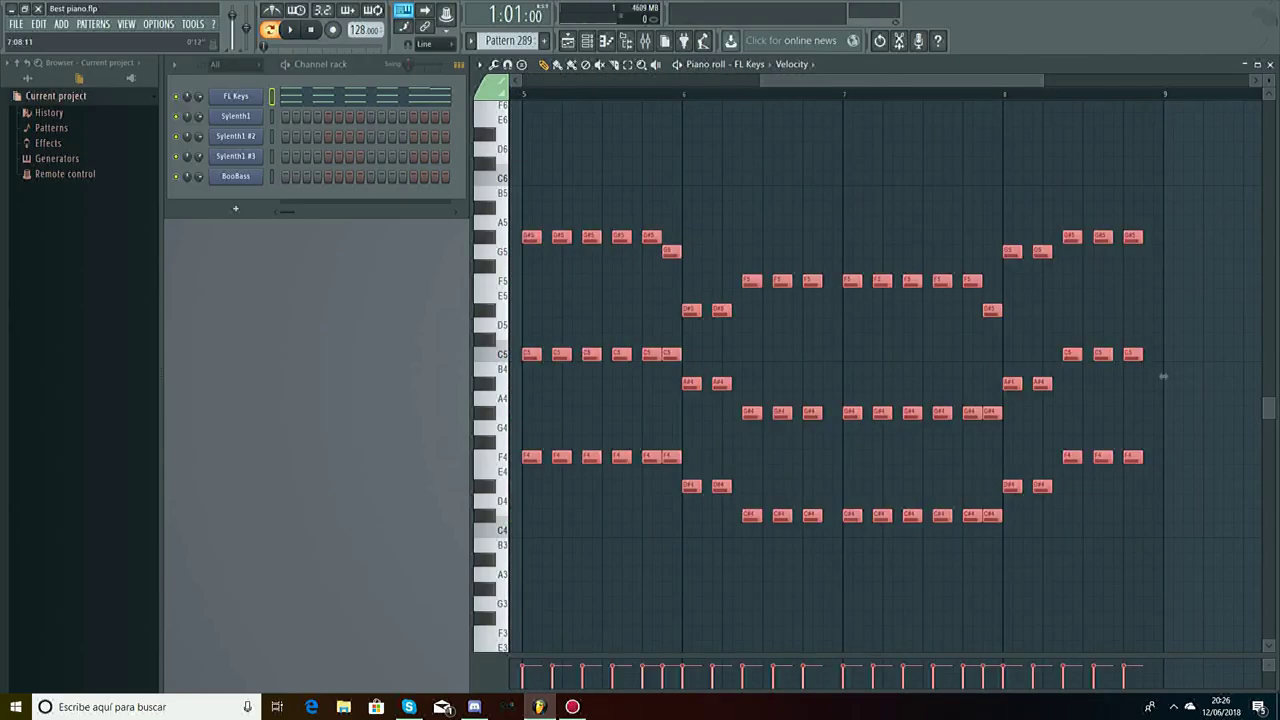
{"action": "scroll", "coordinate": [883, 375], "scroll_direction": "right", "scroll_amount": 2}
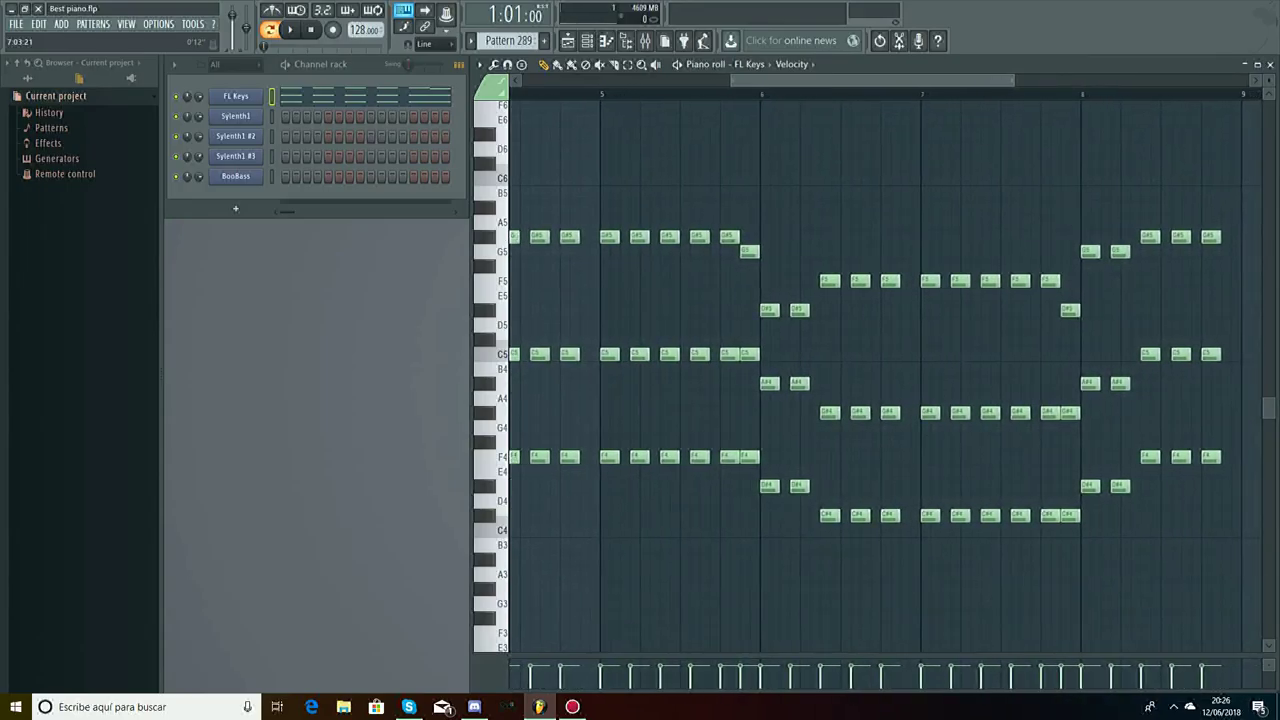
- Rework the bar 8 chords into A#4 and C5 notes over repeated D#4 and G#3 notes, without the higher melody notes
{"action": "scroll", "coordinate": [860, 400], "scroll_direction": "right", "scroll_amount": 3}
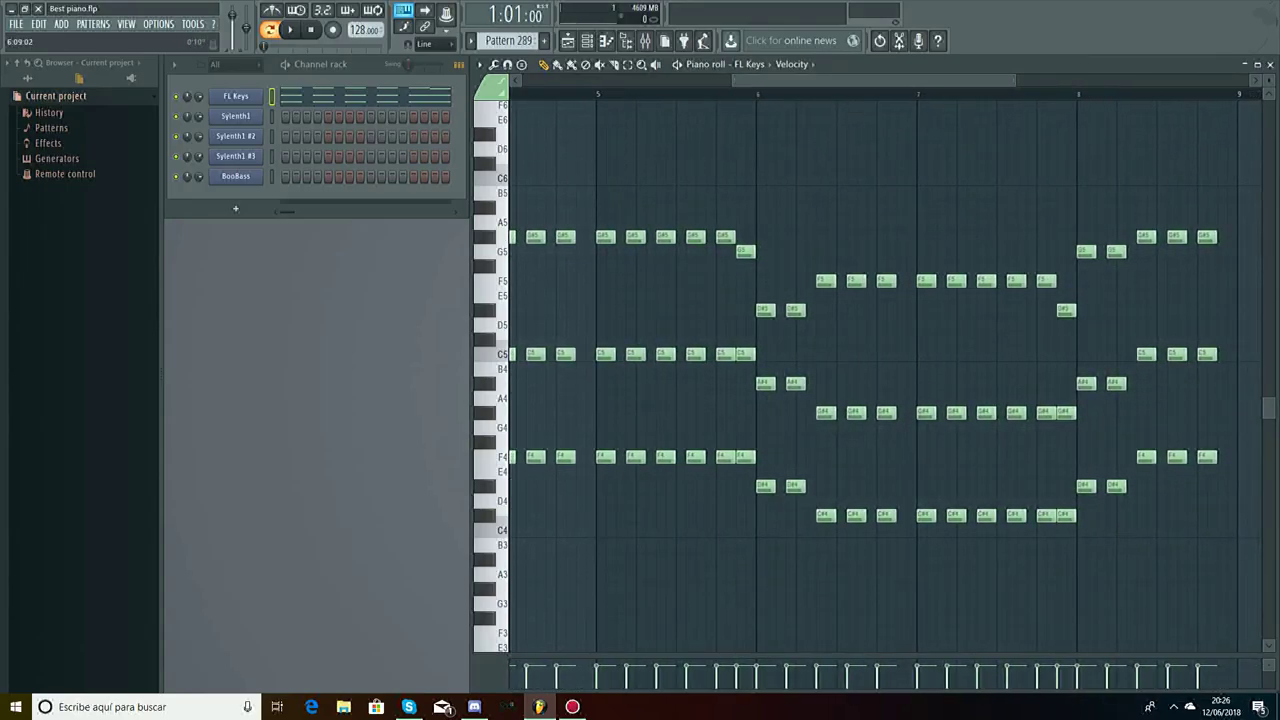
{"action": "left_click_drag", "start_coordinate": [908, 200], "coordinate": [1074, 528]}
{"action": "left_click_drag", "start_coordinate": [1066, 347], "coordinate": [1057, 470]}
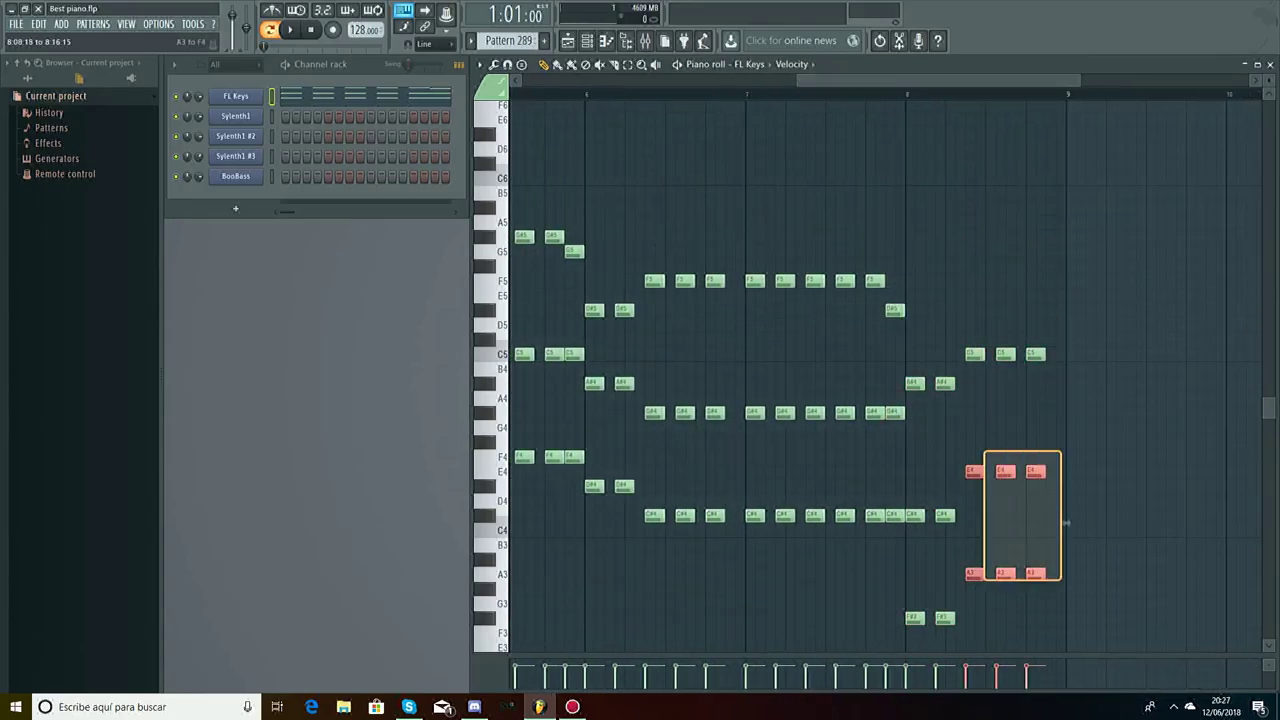
- Change bar 6 to two chords of F5, C5 and F4 followed by three chords of G5, A#4 and D#4
{"action": "scroll", "coordinate": [860, 400], "scroll_direction": "left", "scroll_amount": 3}
{"action": "left_click_drag", "start_coordinate": [765, 240], "coordinate": [915, 525]}
{"action": "left_click_drag", "start_coordinate": [840, 281], "coordinate": [840, 251]}
- Play the reworked section and the whole eight-bar pattern from the start, stopping the playback at the end
{"action": "key", "text": "space"}
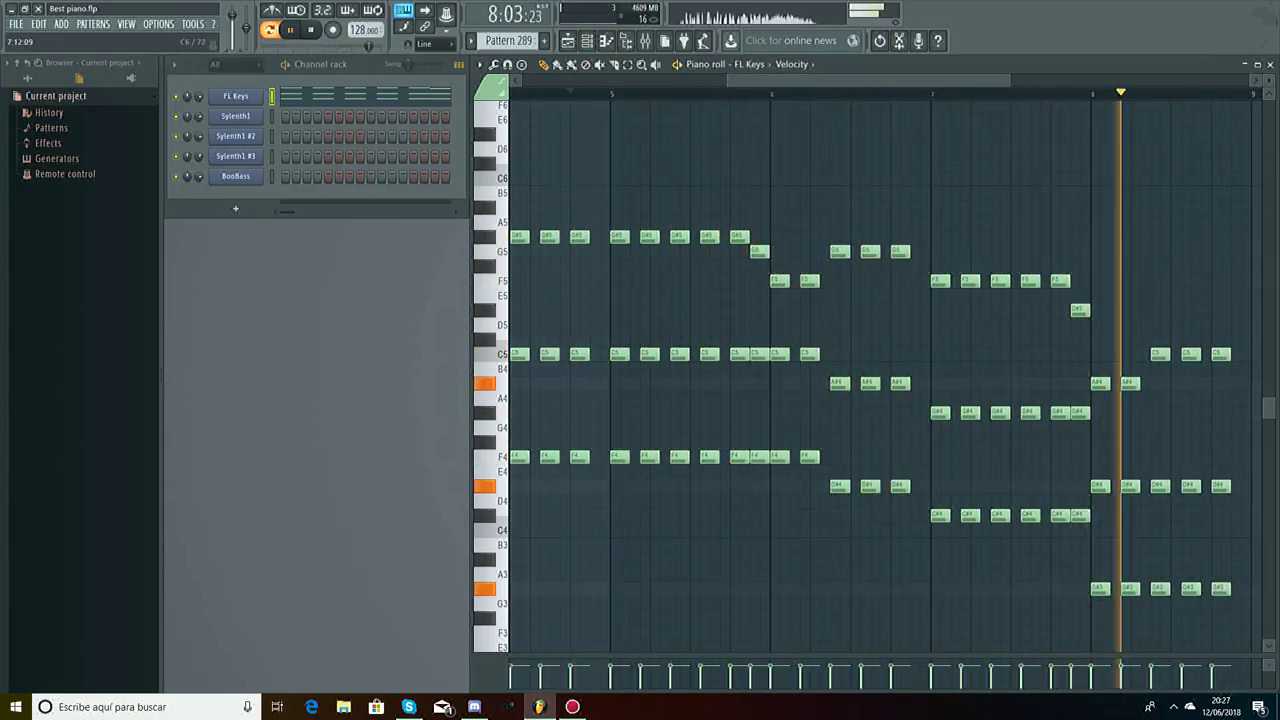
{"action": "key", "text": "space"}
{"action": "scroll", "coordinate": [880, 370], "scroll_direction": "down", "scroll_amount": 3}
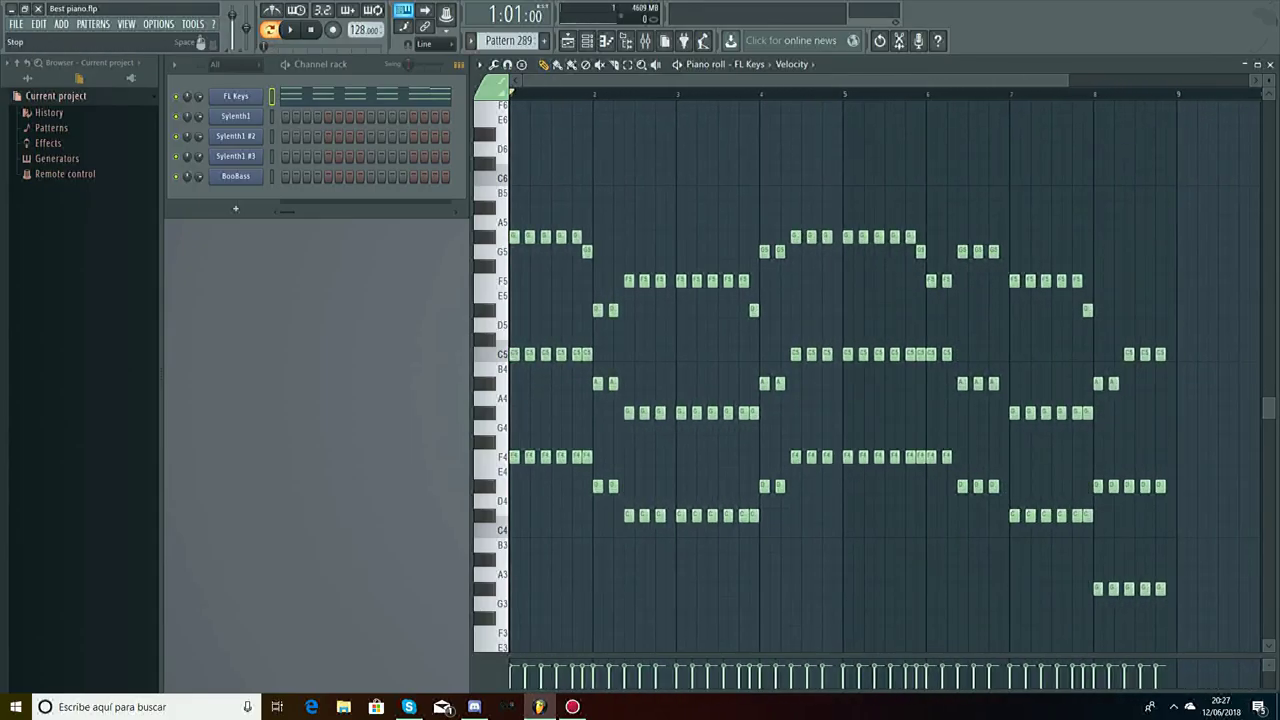
{"action": "key", "text": "space"}
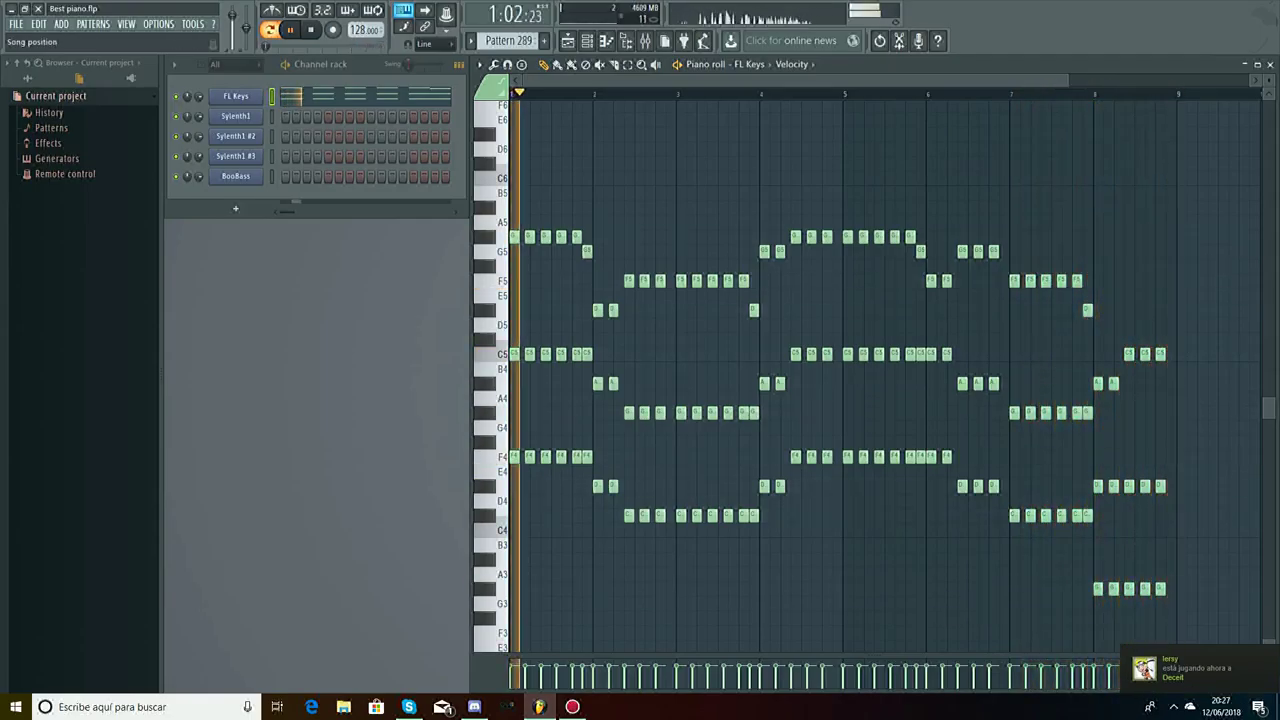
{"action": "key", "text": "space"}
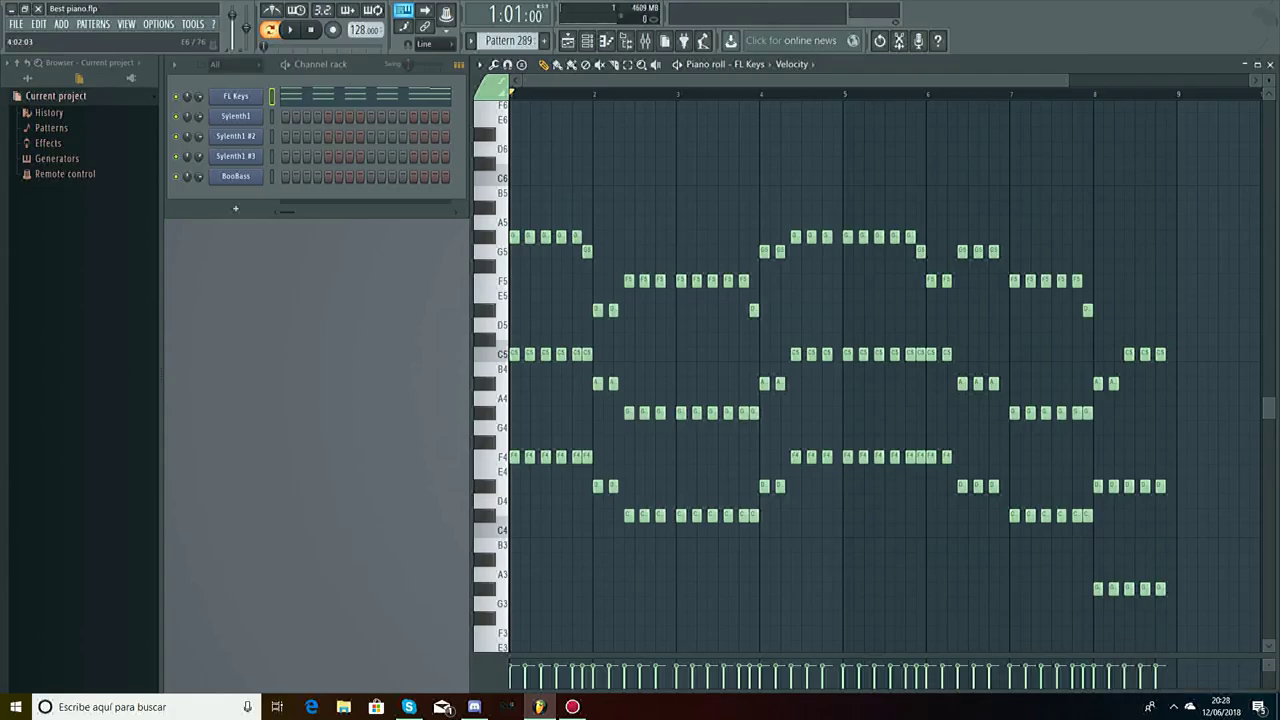